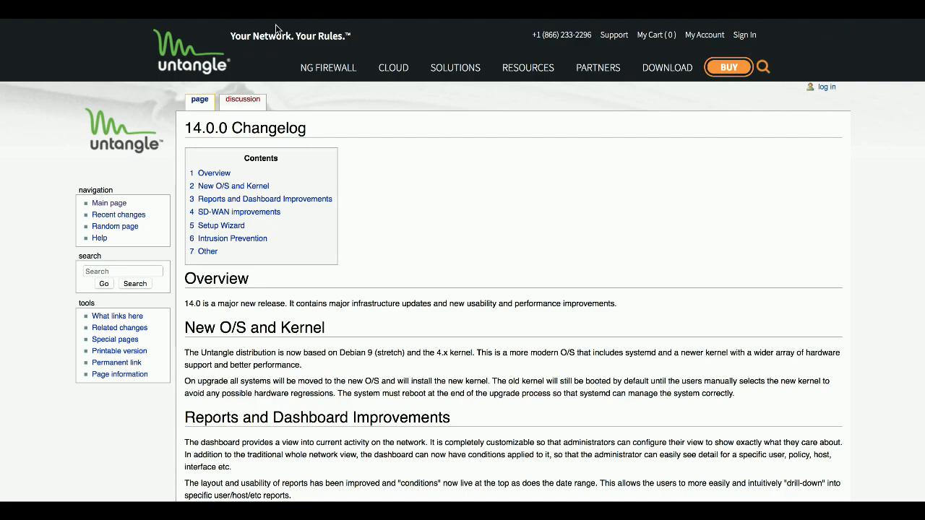
Read the 14.0.0 Changelog, highlighting its title and the Reports and Dashboard Improvements heading.
left_click_drag(306, 128, 182, 128)
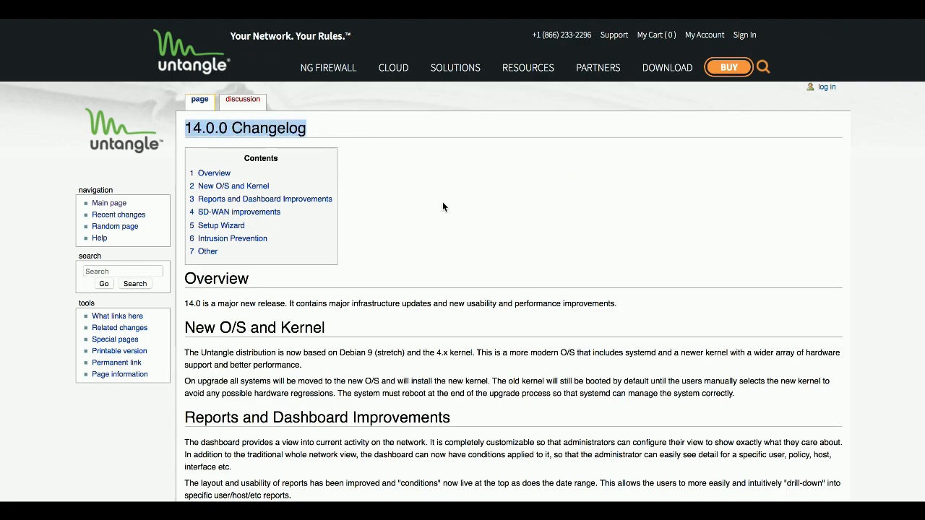
scroll(424, 218, "down", 3)
scroll(421, 218, "down", 2)
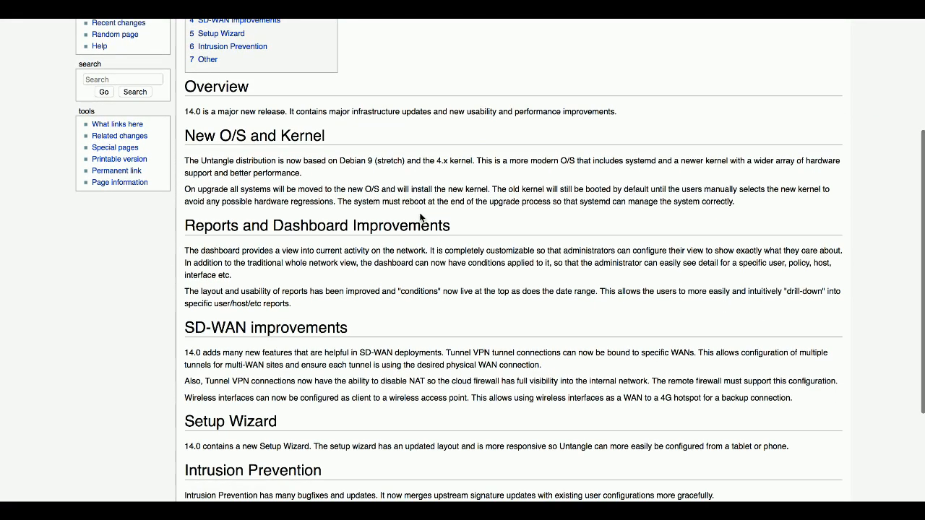
left_click_drag(460, 226, 183, 230)
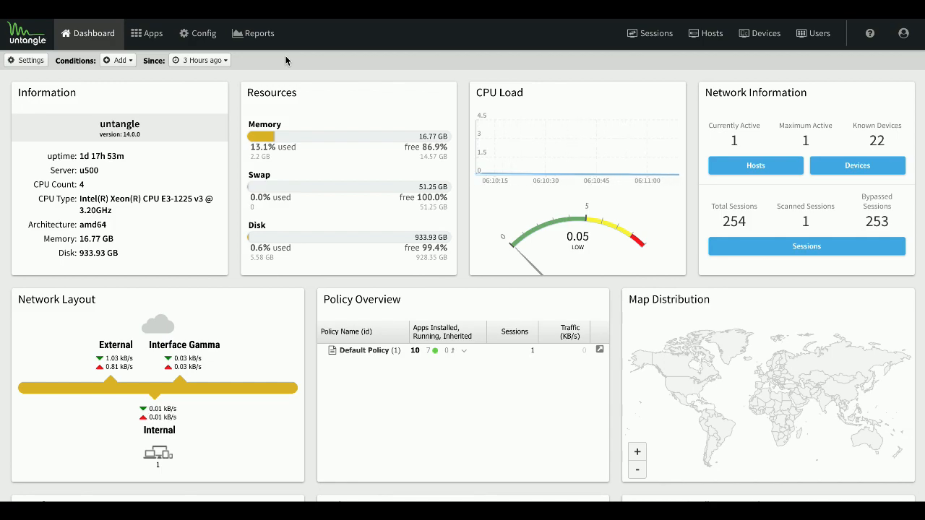
Open the dashboard's widget settings, jump to the PolicyOverview widget, and switch the Alert Events widget off and on again.
left_click(22, 62)
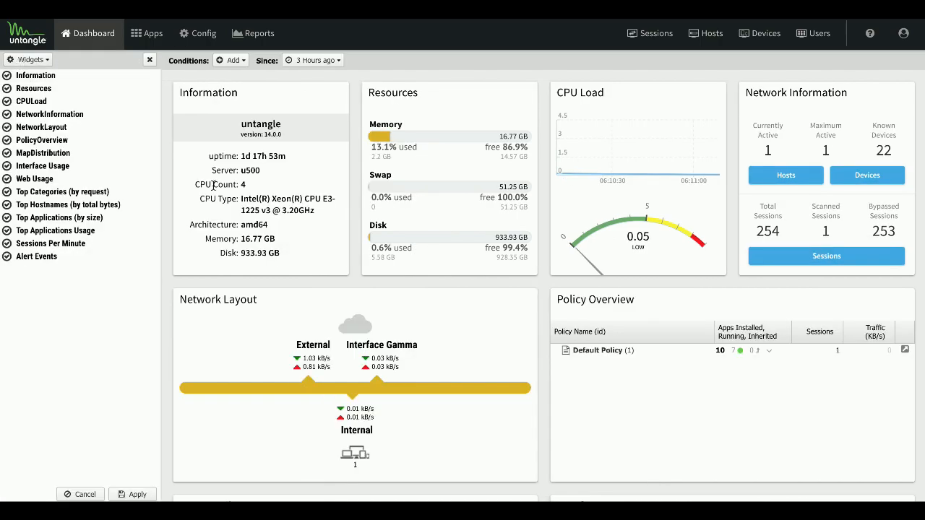
left_click(39, 141)
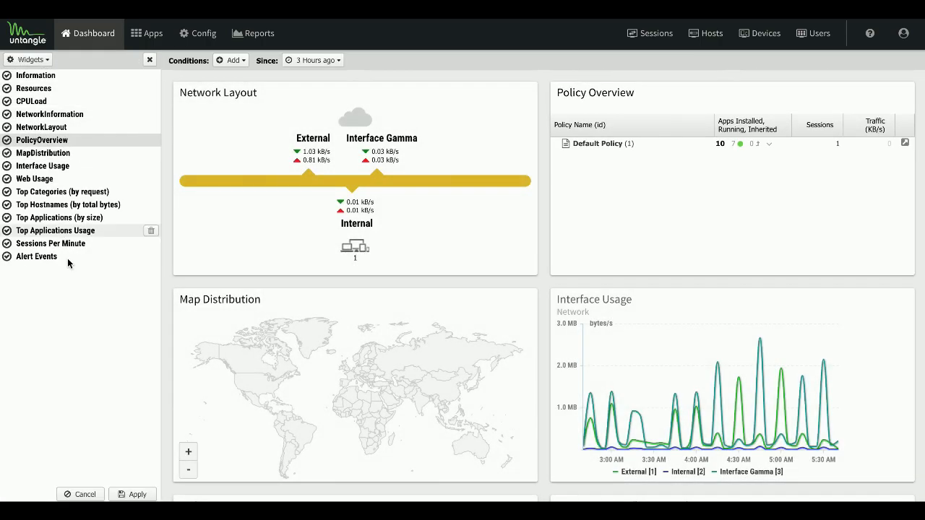
left_click(7, 257)
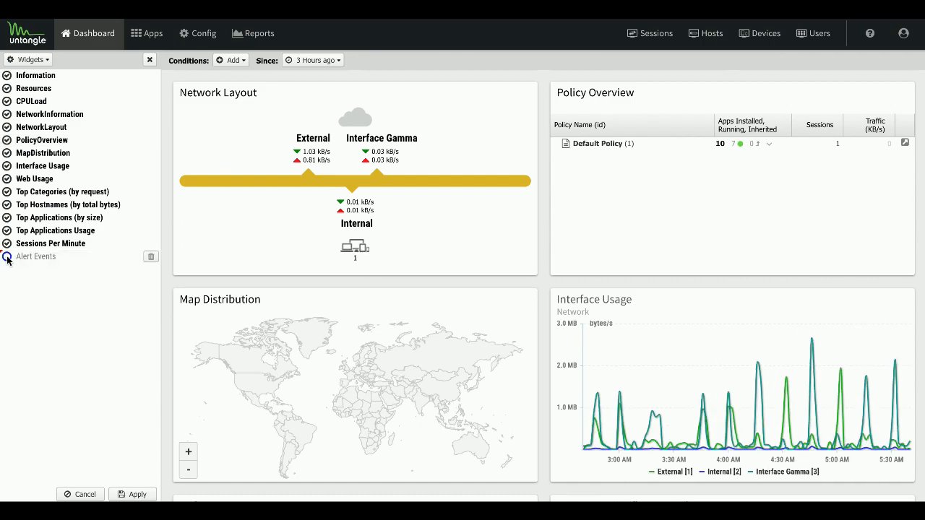
left_click(67, 259)
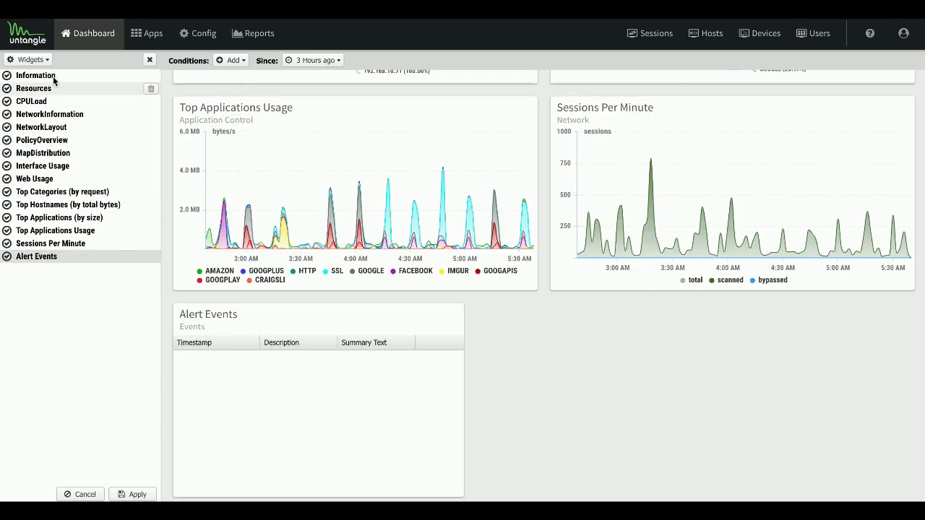
Add a new report widget to the dashboard for the Web Filter report Top Sites (by request), filtering the reports by "top sites".
left_click(30, 59)
mouse_move(44, 117)
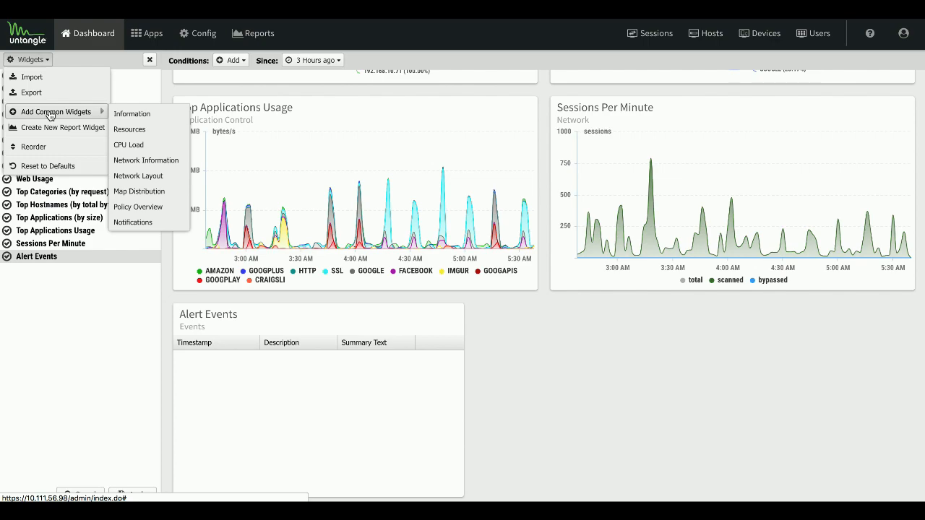
left_click(50, 128)
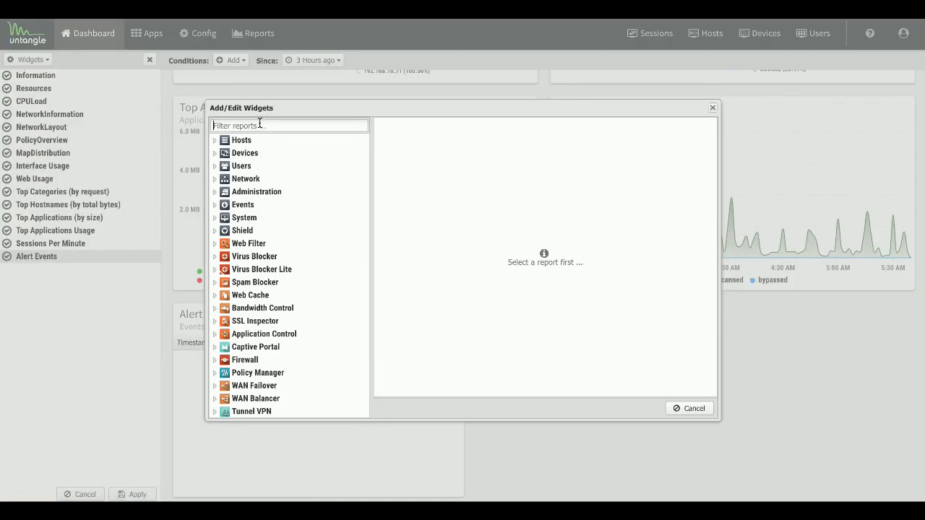
type("top sites")
left_click(250, 140)
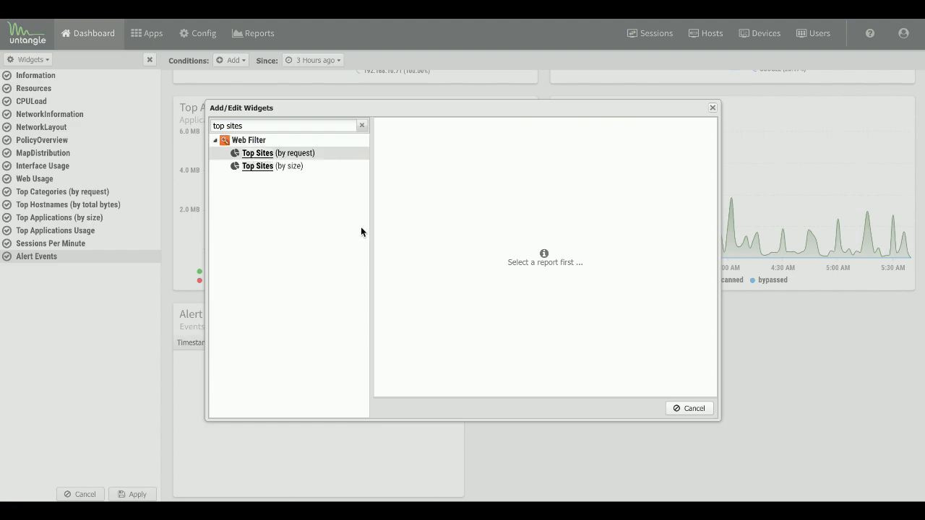
left_click(690, 409)
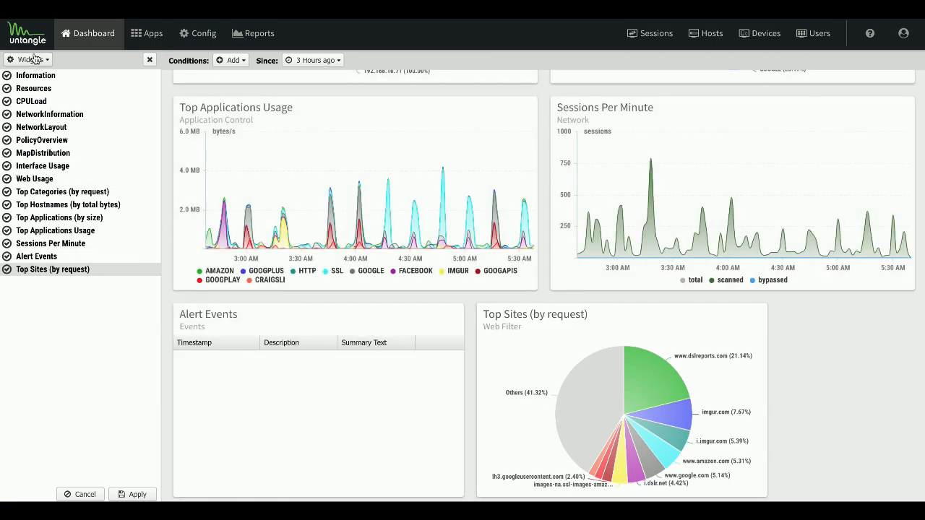
Reorder the widgets so Top Sites (by request) comes directly after Resources, save the dashboard and close its settings.
left_click(35, 59)
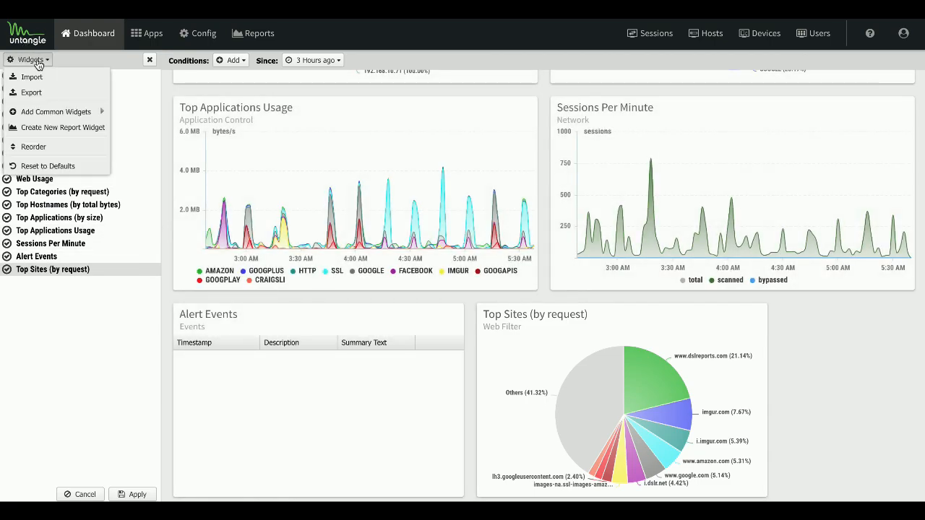
left_click(32, 147)
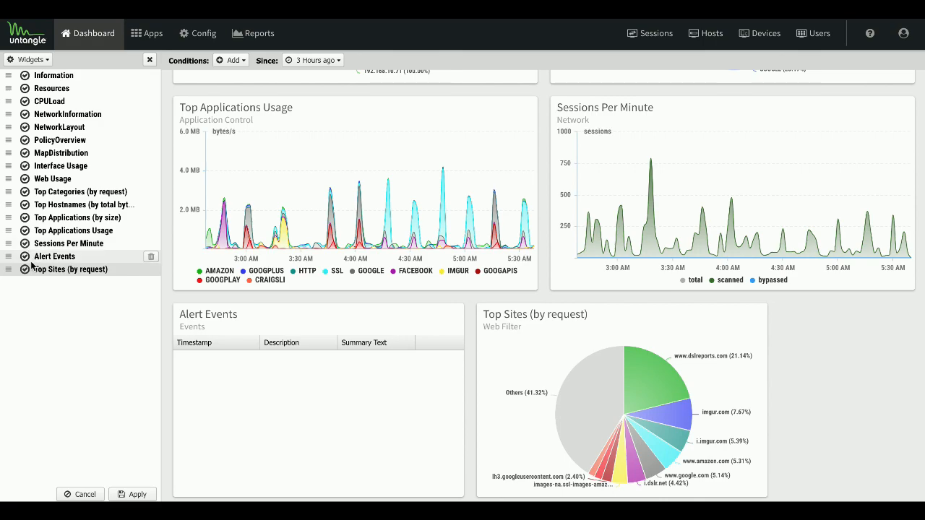
left_click_drag(9, 269, 11, 100)
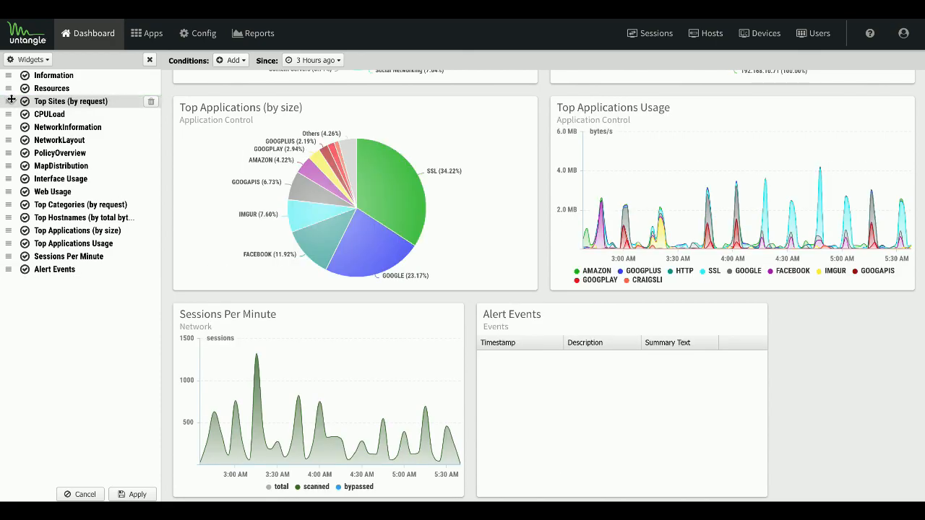
left_click(134, 496)
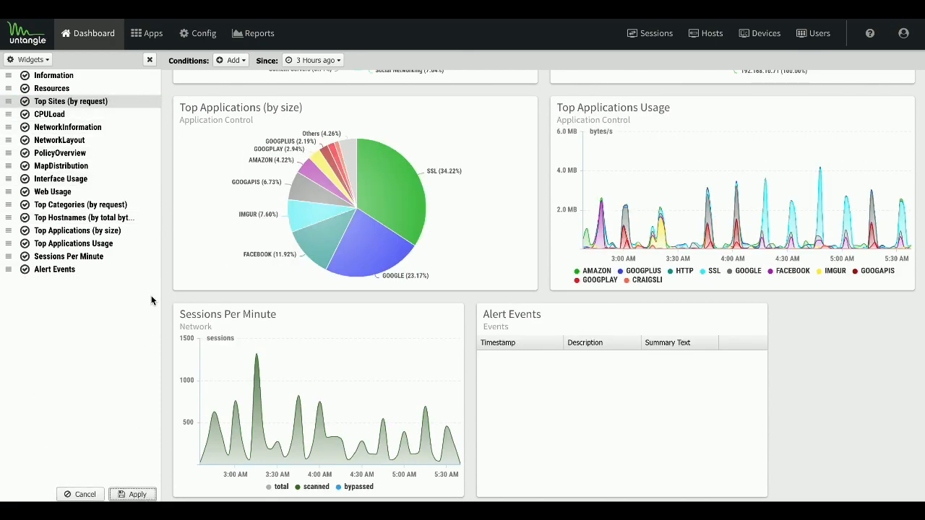
left_click(148, 61)
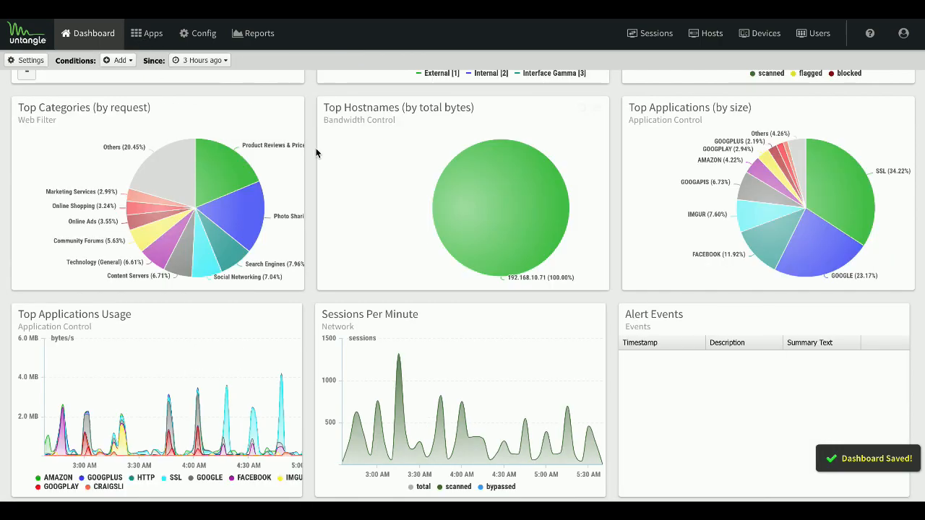
scroll(315, 153, "up", 7)
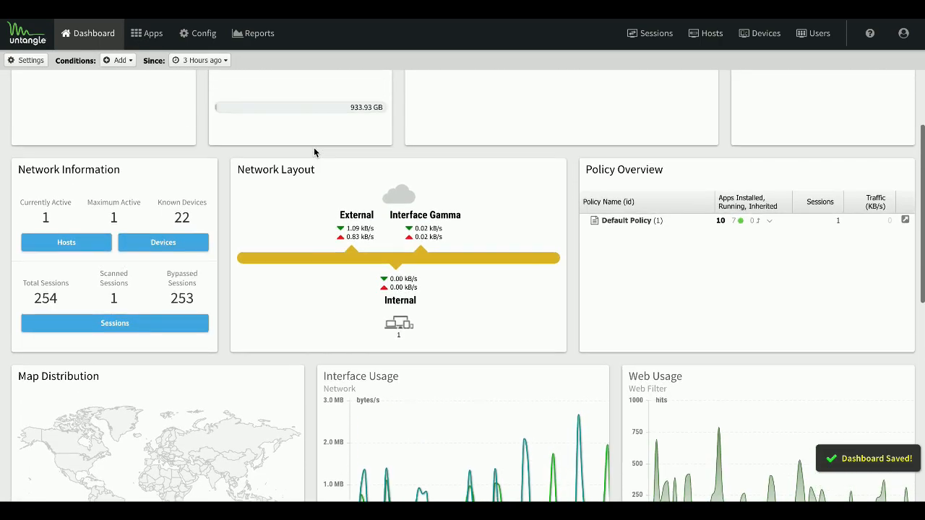
scroll(316, 153, "up", 2)
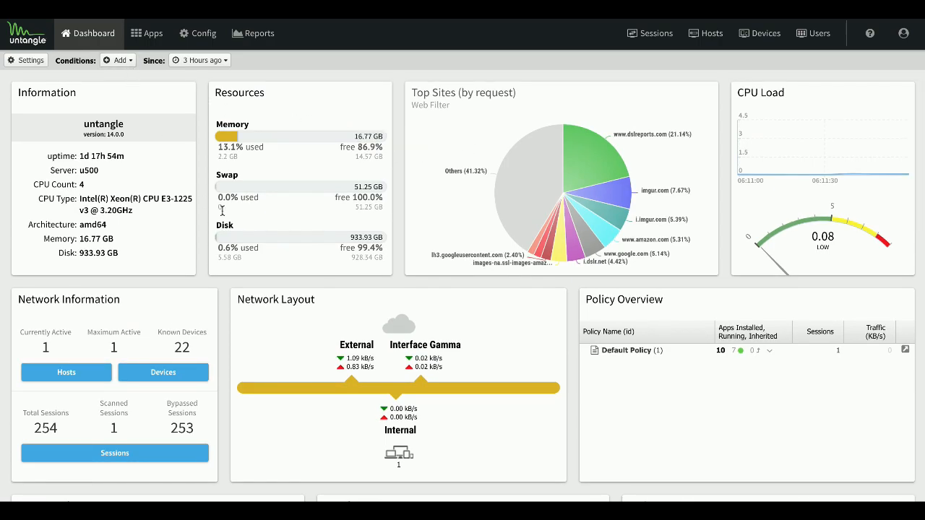
Start a new dashboard condition, trying Username and Policy Id as its column.
scroll(216, 208, "down", 8)
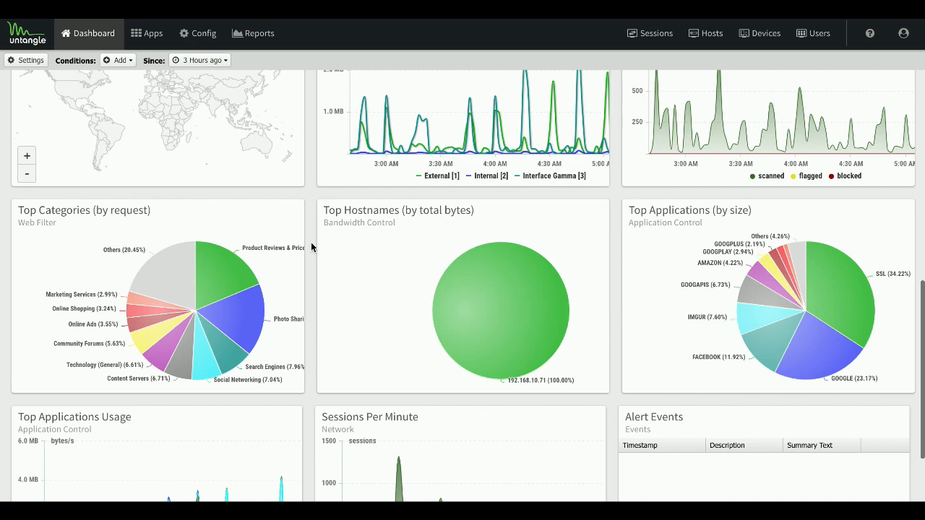
left_click(124, 60)
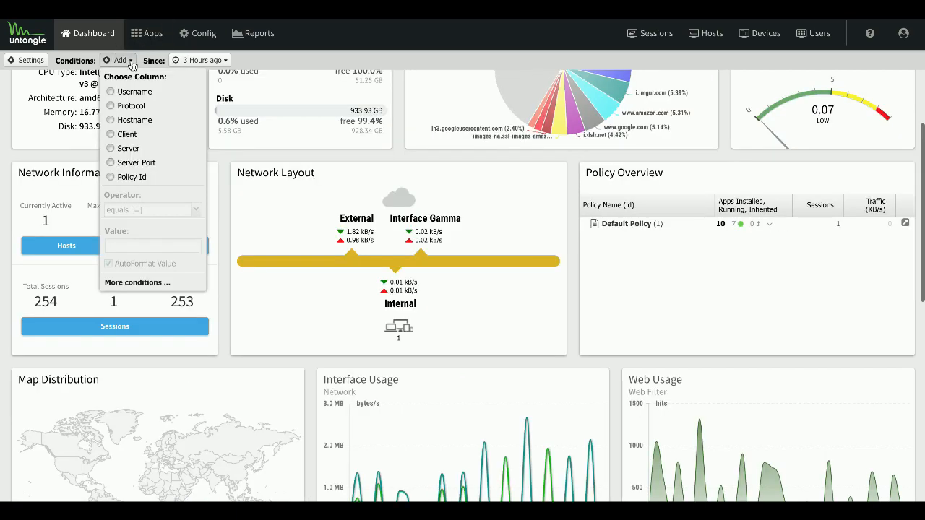
left_click(130, 93)
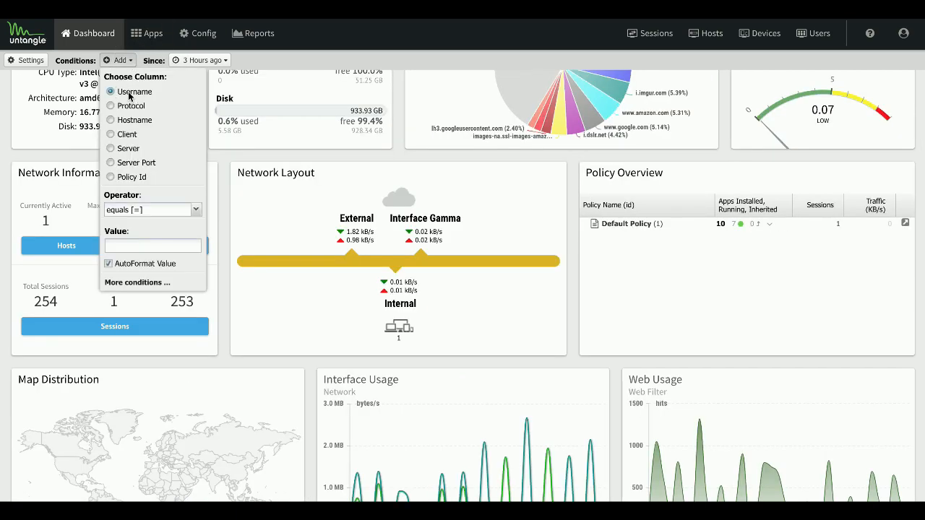
left_click(133, 179)
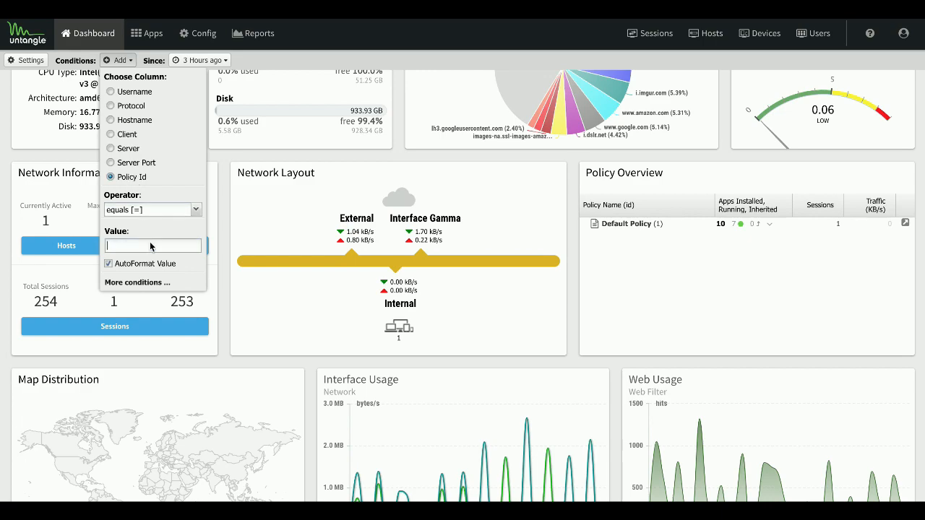
Open the additional global conditions and add the Session Id and Bypassed columns from the sessions table.
left_click(154, 281)
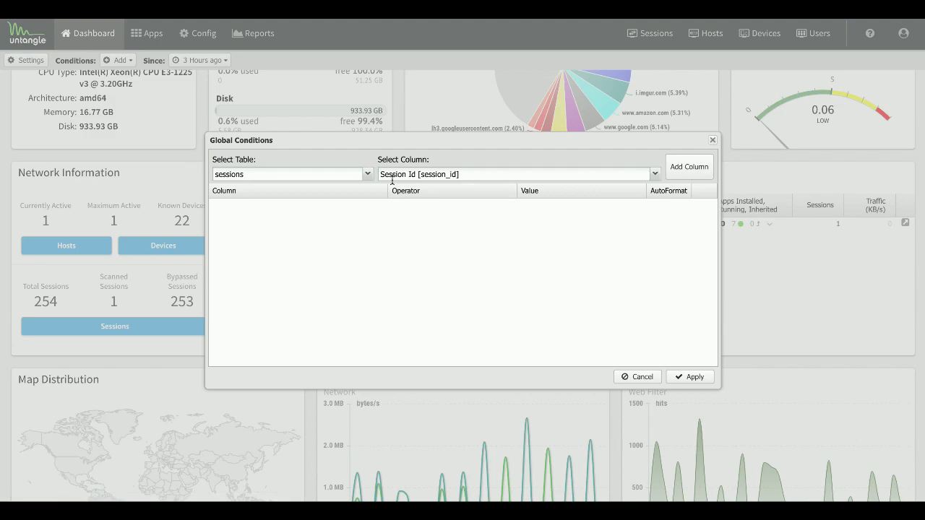
left_click(694, 172)
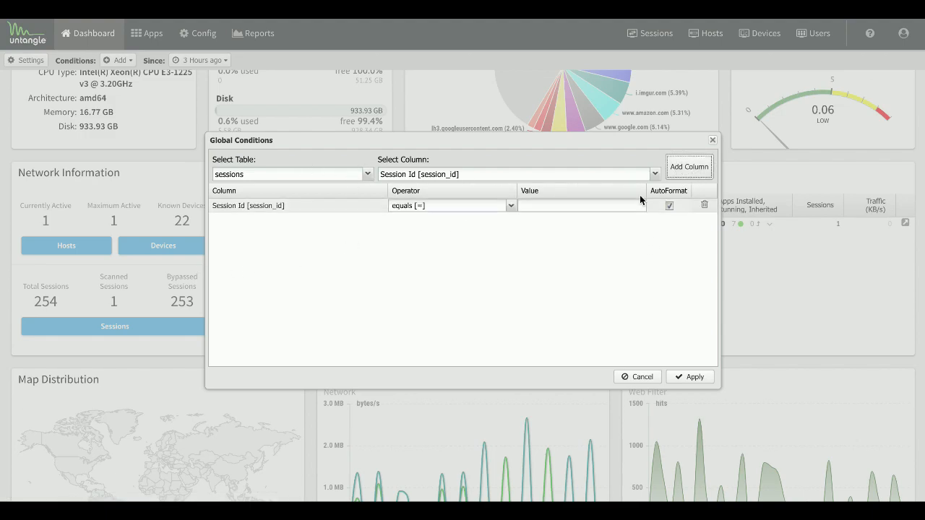
left_click(655, 176)
scroll(571, 244, "down", 3)
scroll(572, 245, "up", 2)
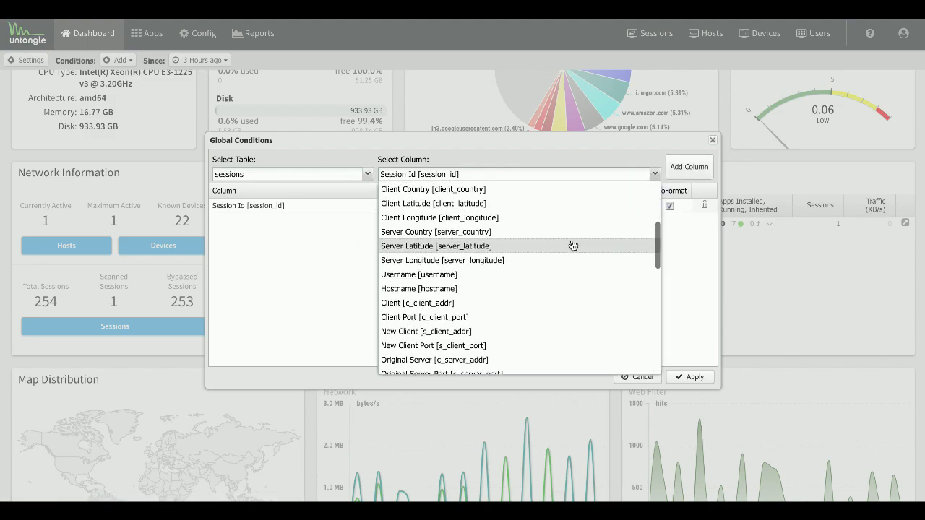
scroll(557, 235, "up", 3)
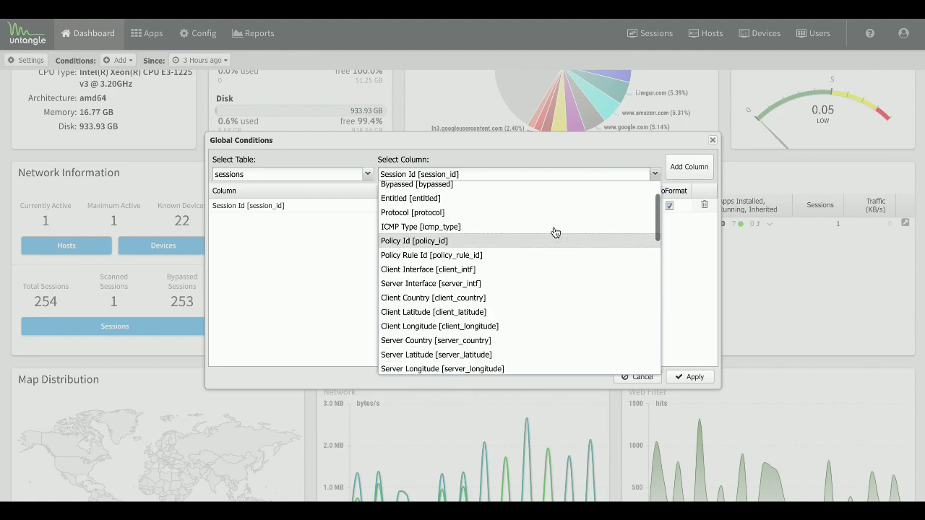
left_click(504, 190)
left_click(690, 168)
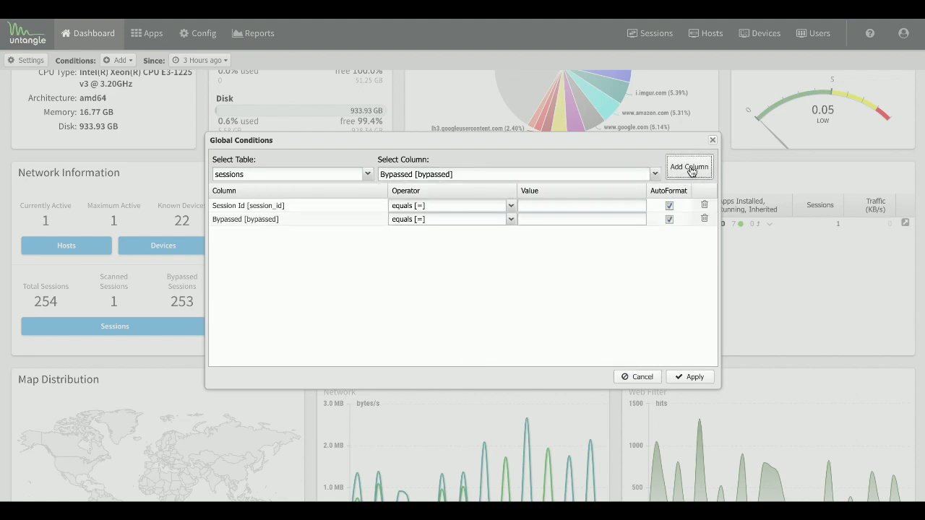
Browse the tables available for global conditions and cancel the condition setup.
left_click(334, 173)
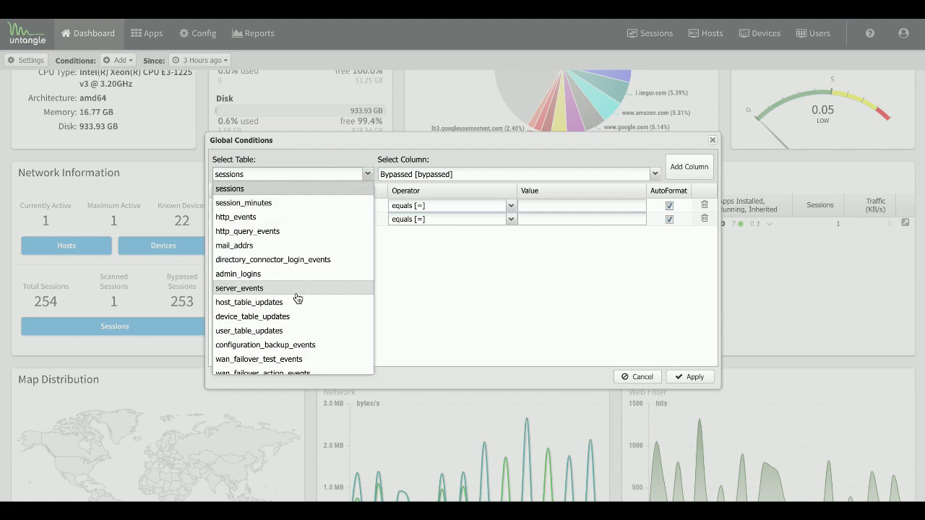
scroll(298, 296, "down", 5)
scroll(300, 296, "up", 5)
left_click(634, 378)
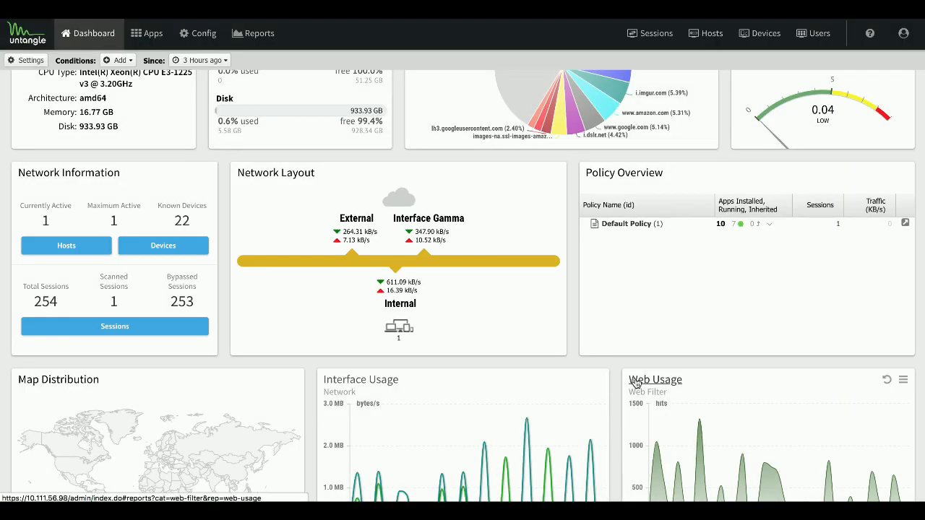
View the time range options for the dashboard without choosing one.
left_click(217, 61)
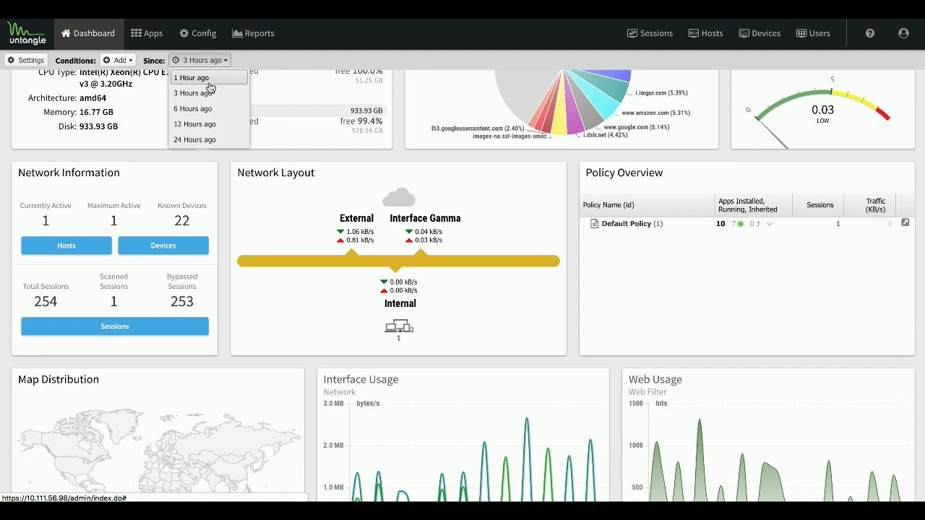
left_click(378, 57)
Go to Reports and open the Web Filter report Top Sites (by request).
left_click(254, 34)
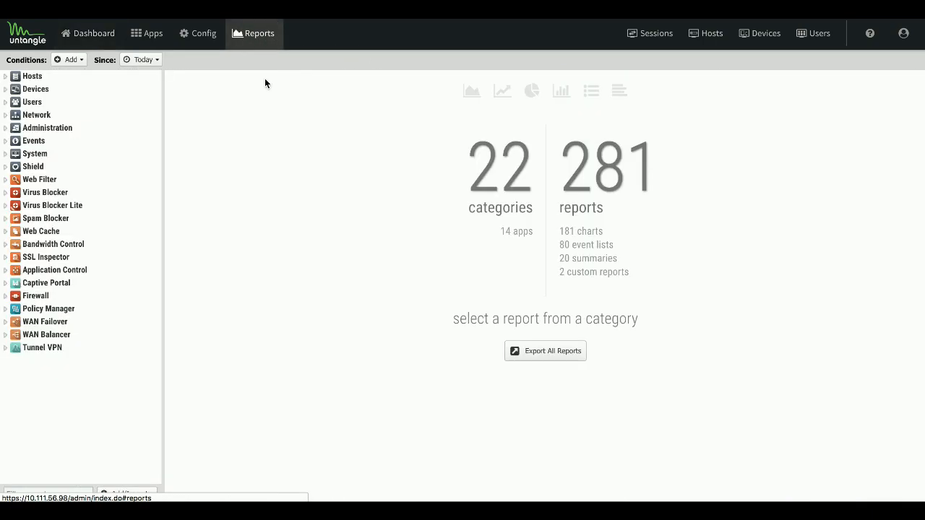
left_click(73, 60)
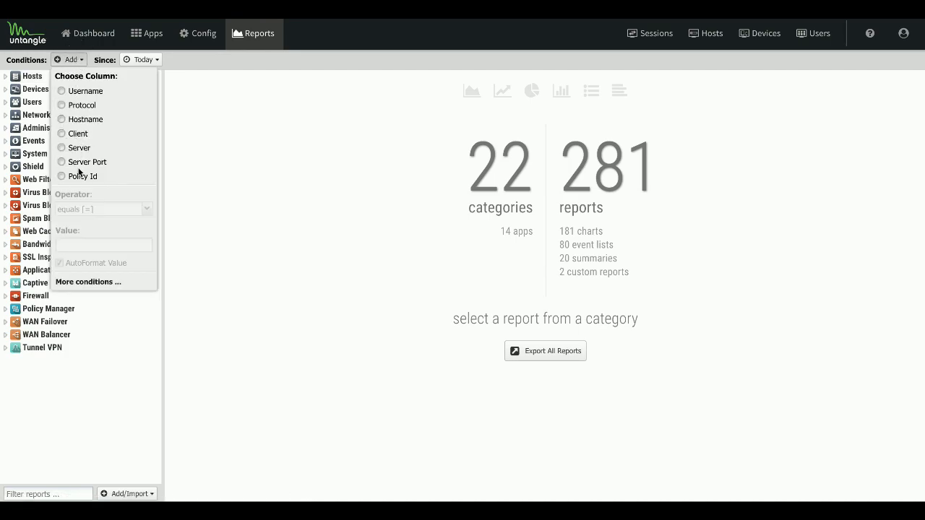
left_click(96, 351)
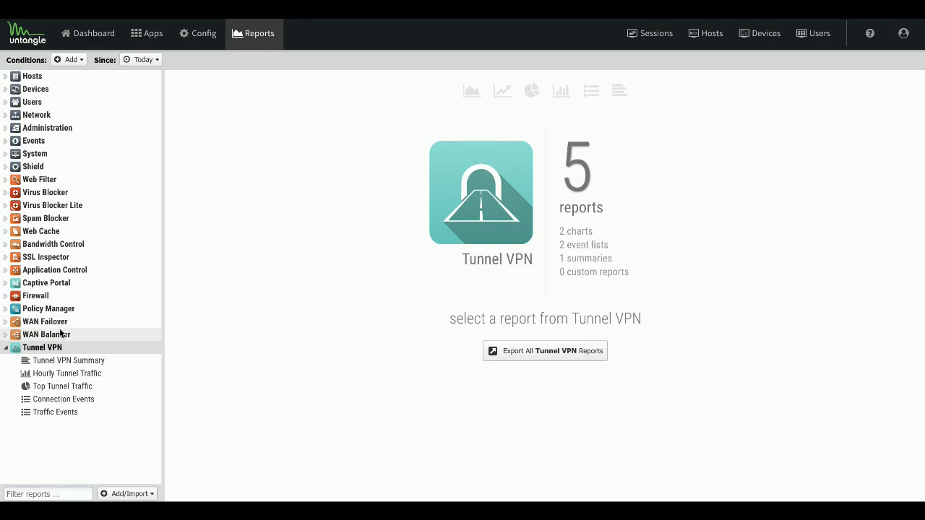
left_click(40, 181)
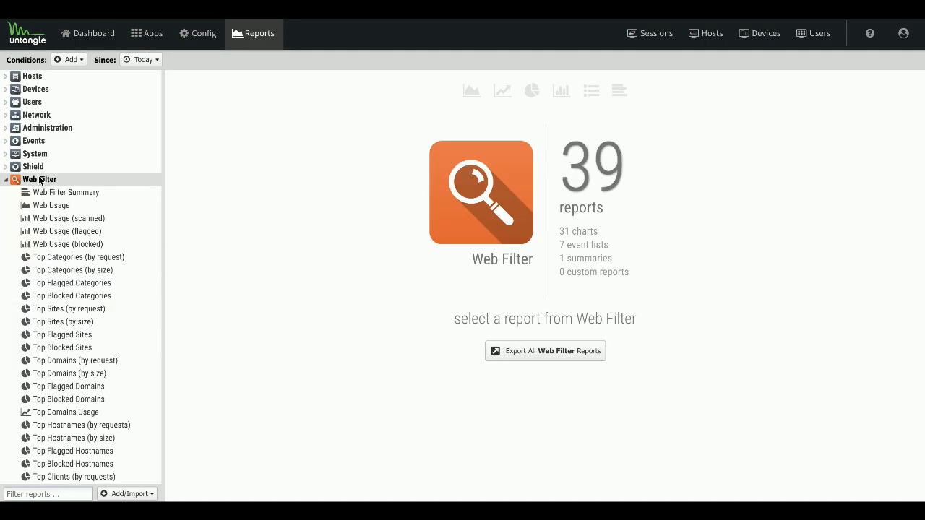
left_click(57, 310)
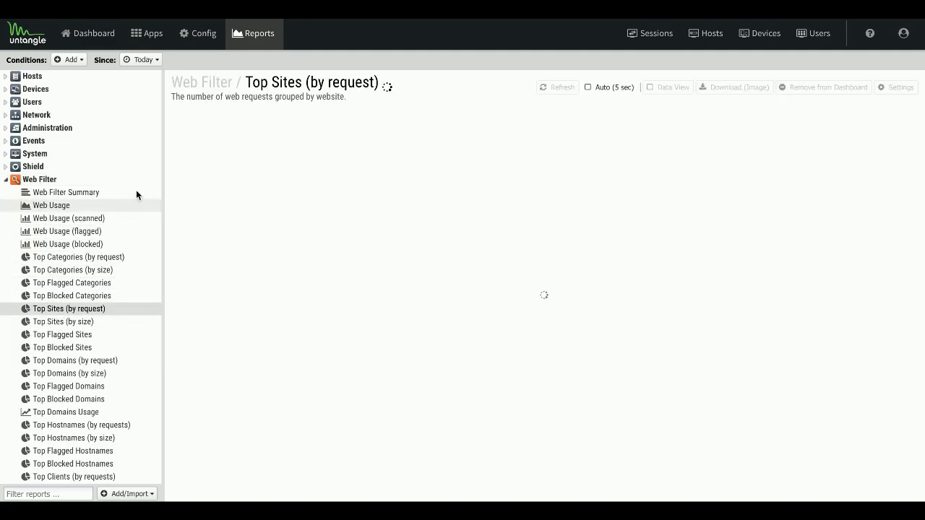
Examine the report's condition columns and time range options, including the custom date/time range, and cancel without applying.
left_click(82, 62)
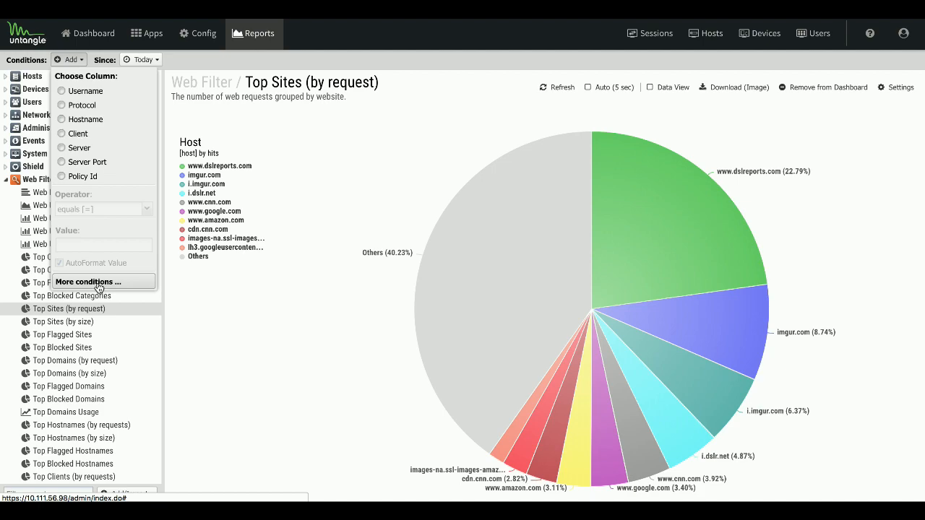
left_click(149, 63)
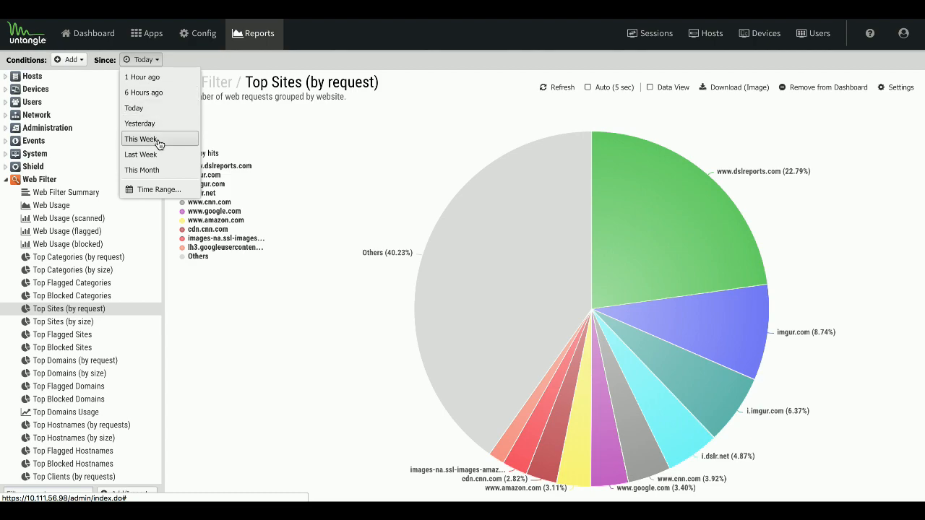
left_click(160, 190)
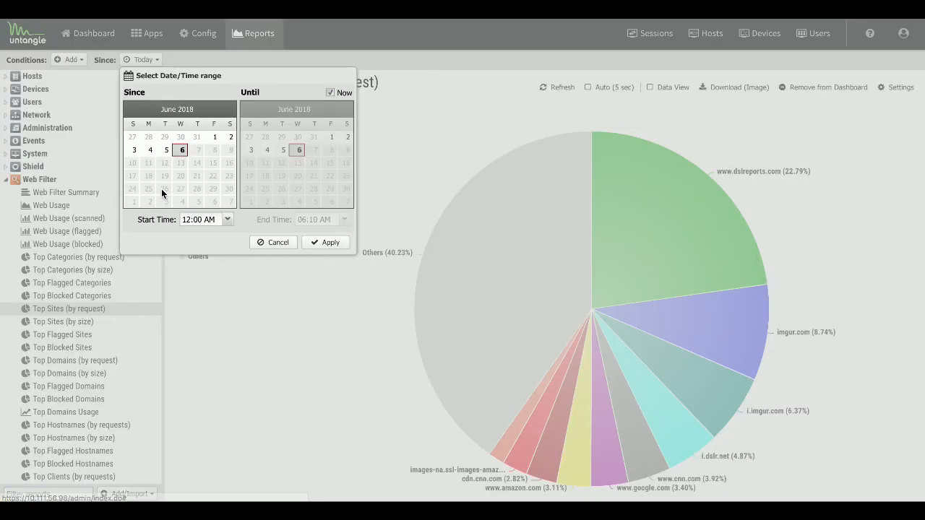
left_click(267, 239)
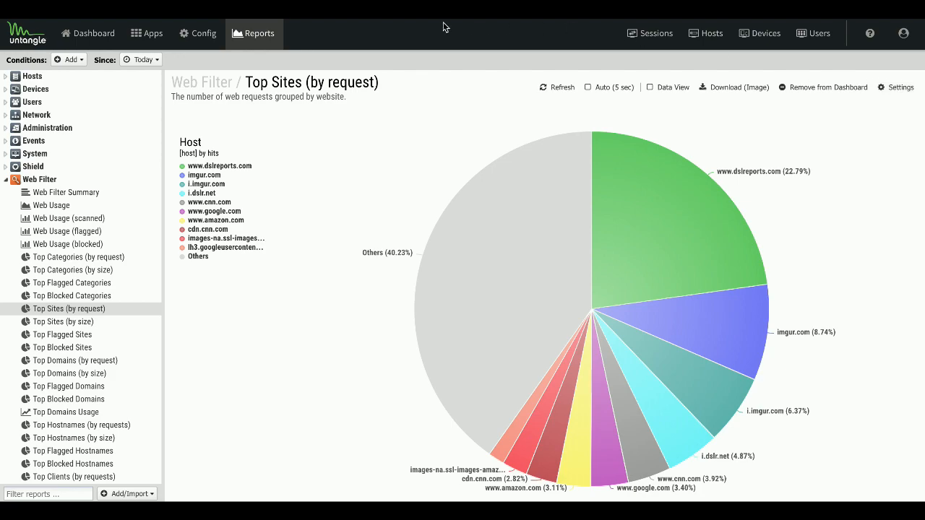
Return to the overview of all report categories.
left_click(271, 37)
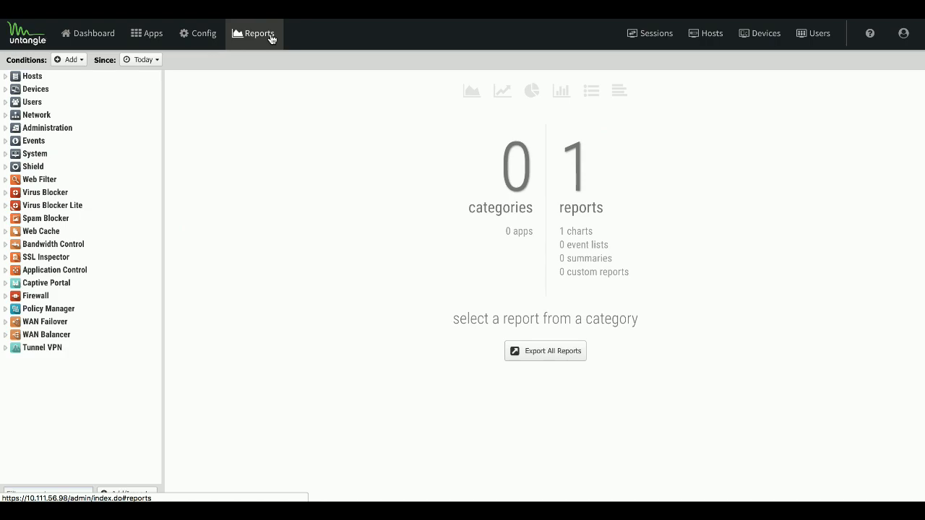